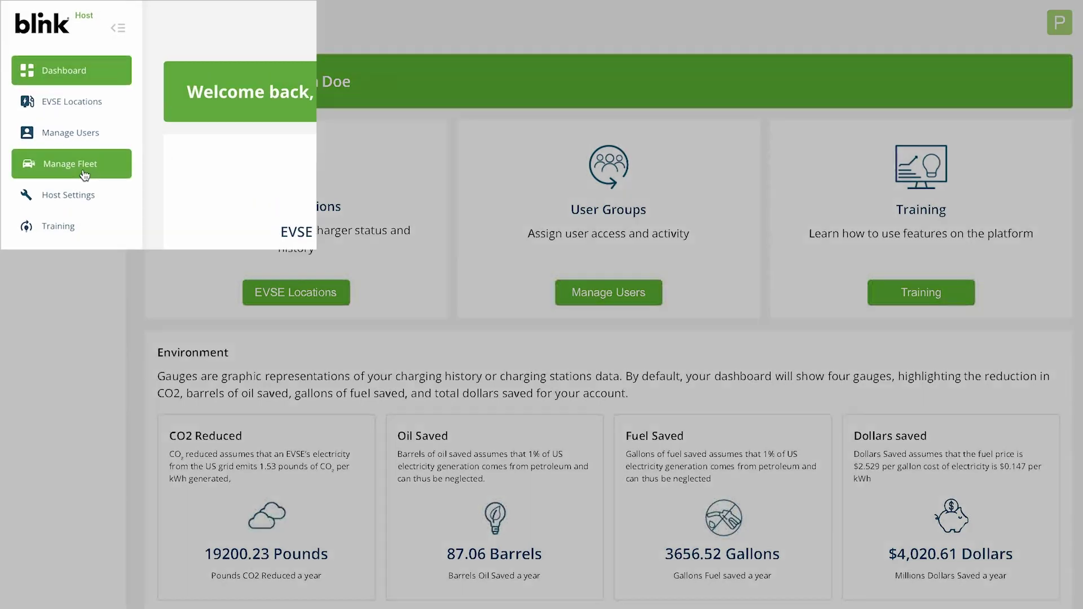
# Open the Manage Fleet page from the left sidebar
pyautogui.click(65, 148)
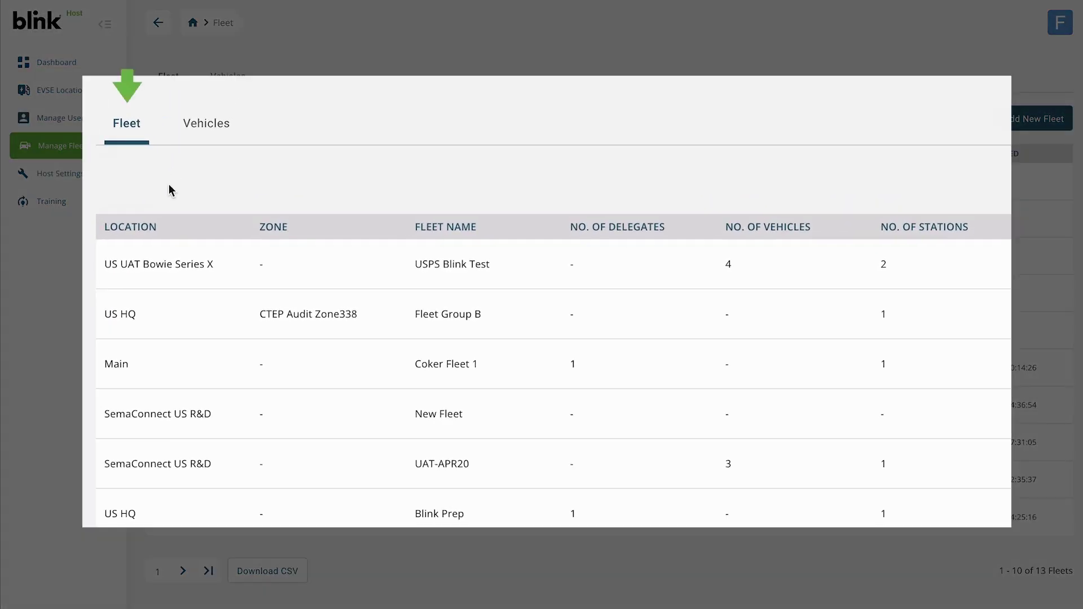
# Browse the Vehicles list, return to the Fleet list, and open the Add New Fleet form
pyautogui.click(207, 130)
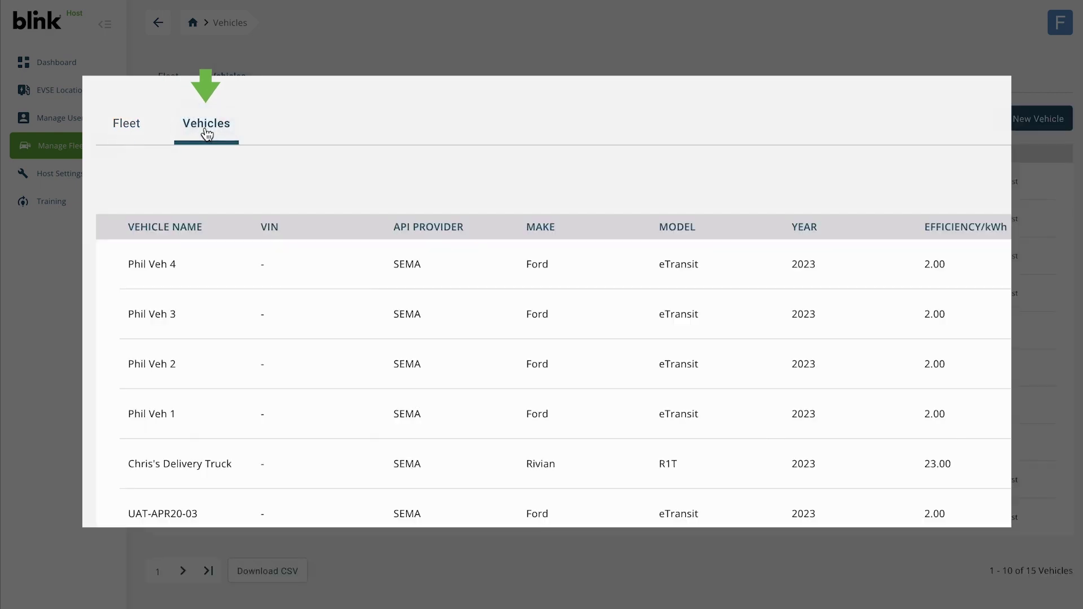
pyautogui.click(117, 130)
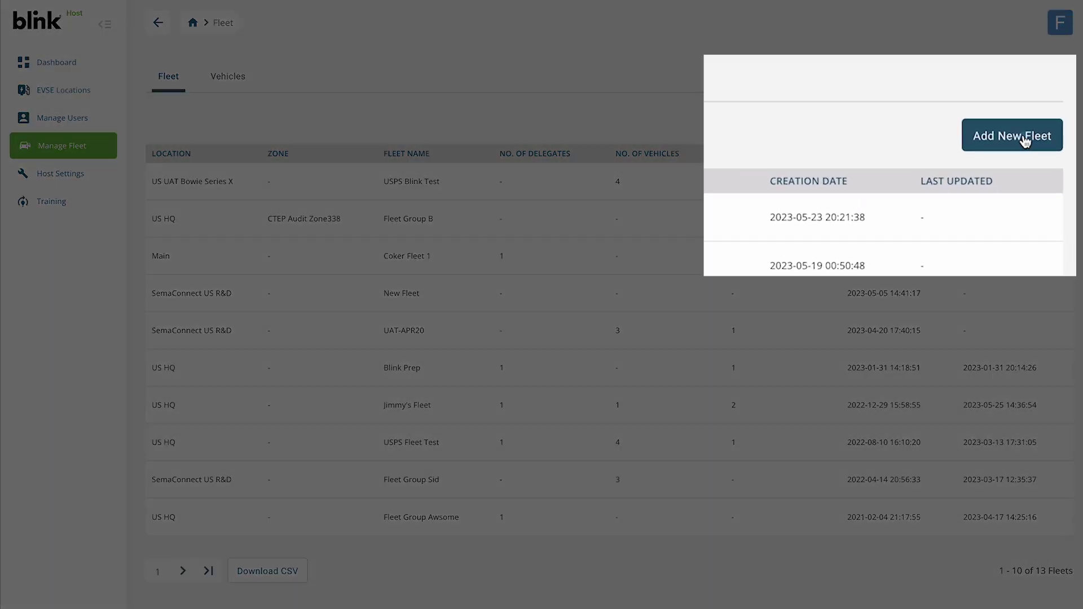
pyautogui.click(1036, 119)
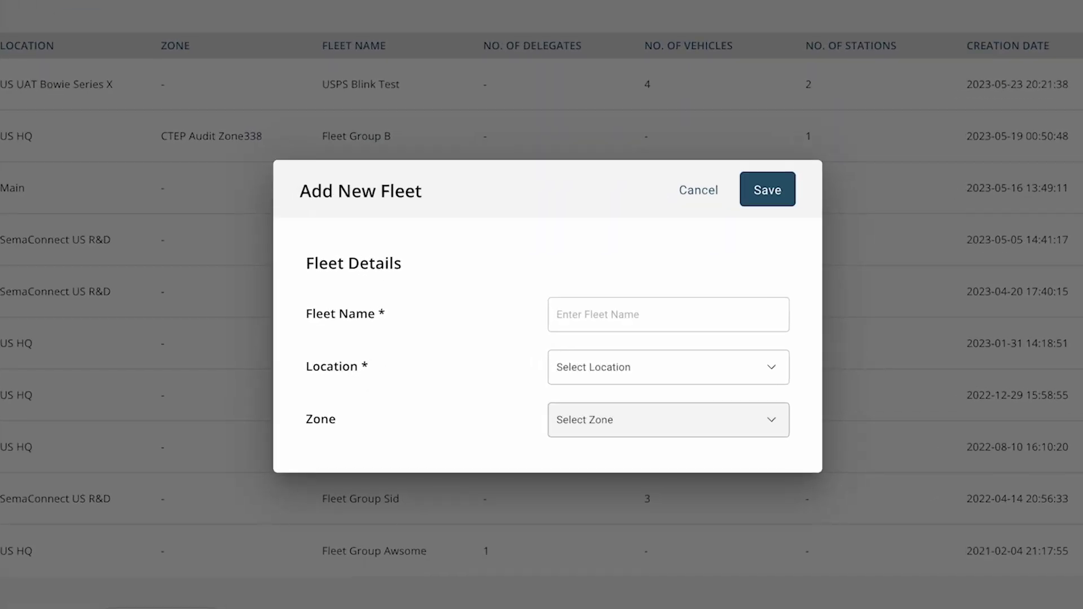
# Save a new fleet named 'Fleet Group 1' at US HQ, zone CTEP Audit Zone338
pyautogui.click(651, 311)
pyautogui.write('Fleet Gr')
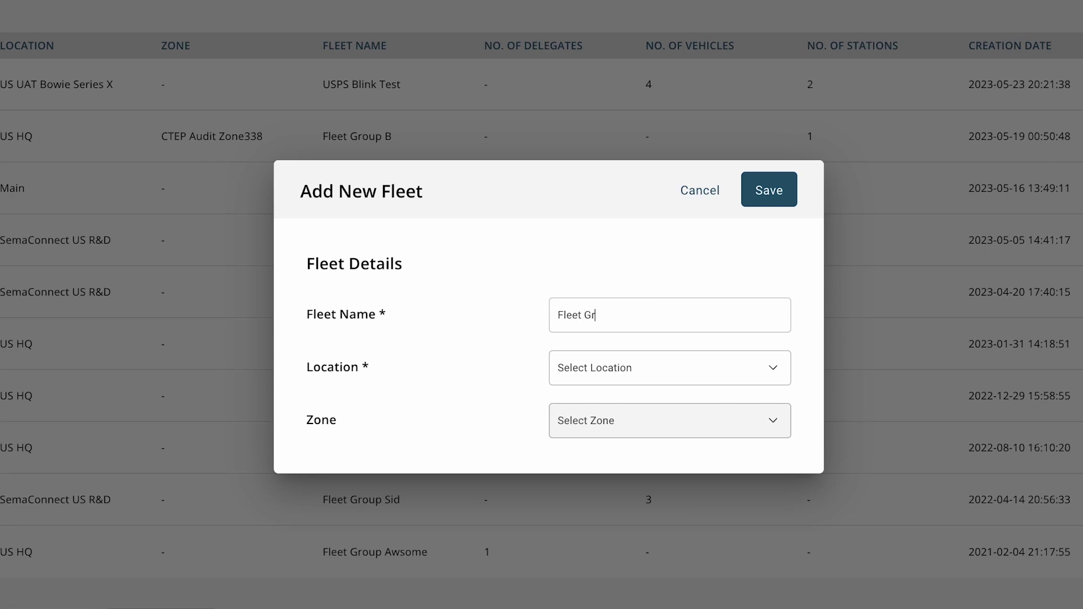
pyautogui.write('oup 1')
pyautogui.click(670, 377)
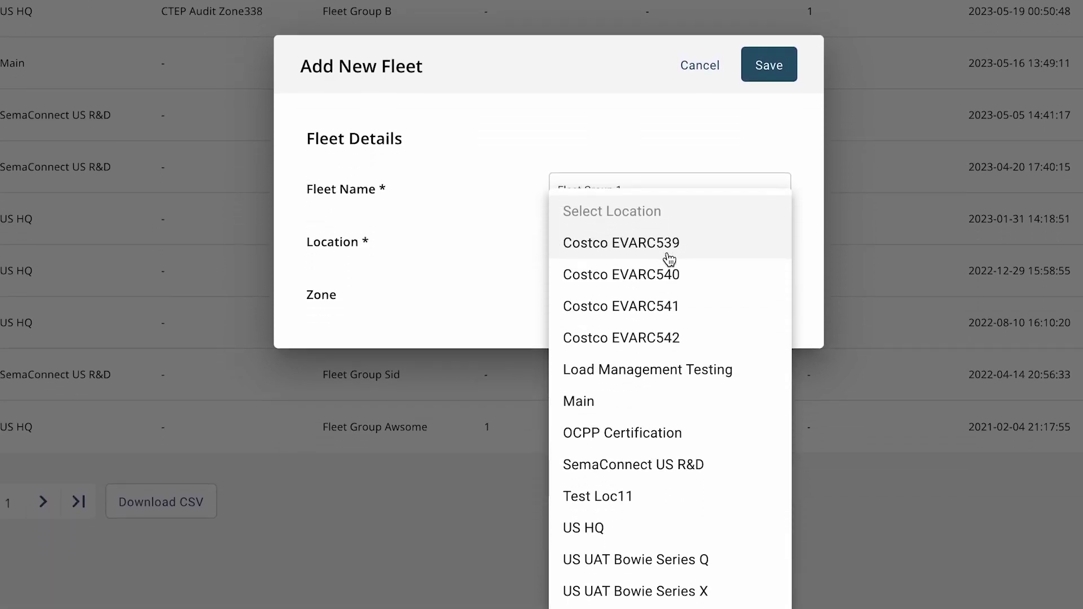
pyautogui.click(609, 533)
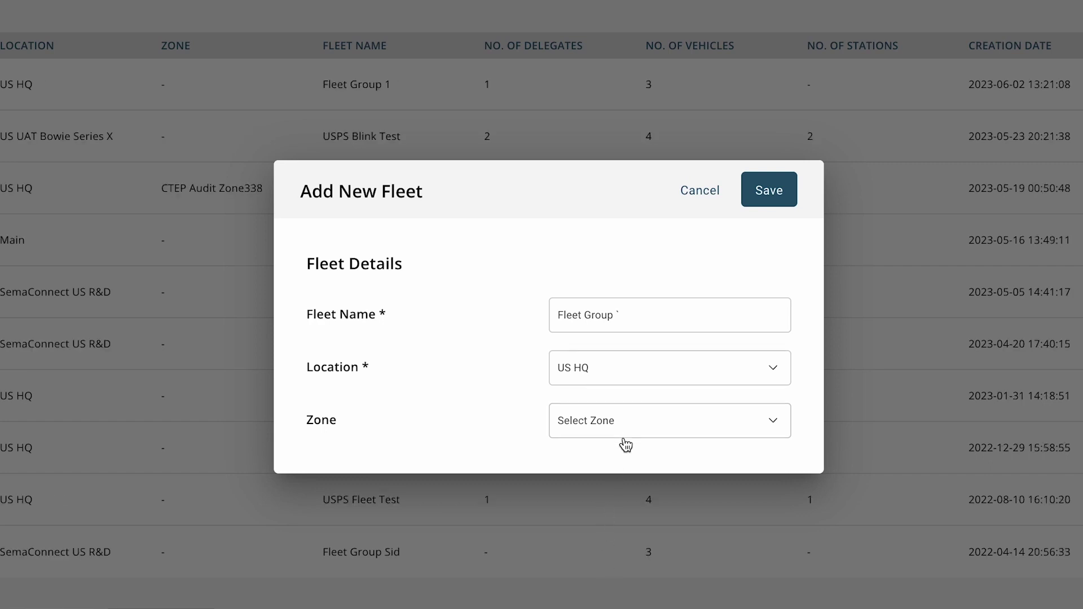
pyautogui.click(625, 437)
pyautogui.click(623, 457)
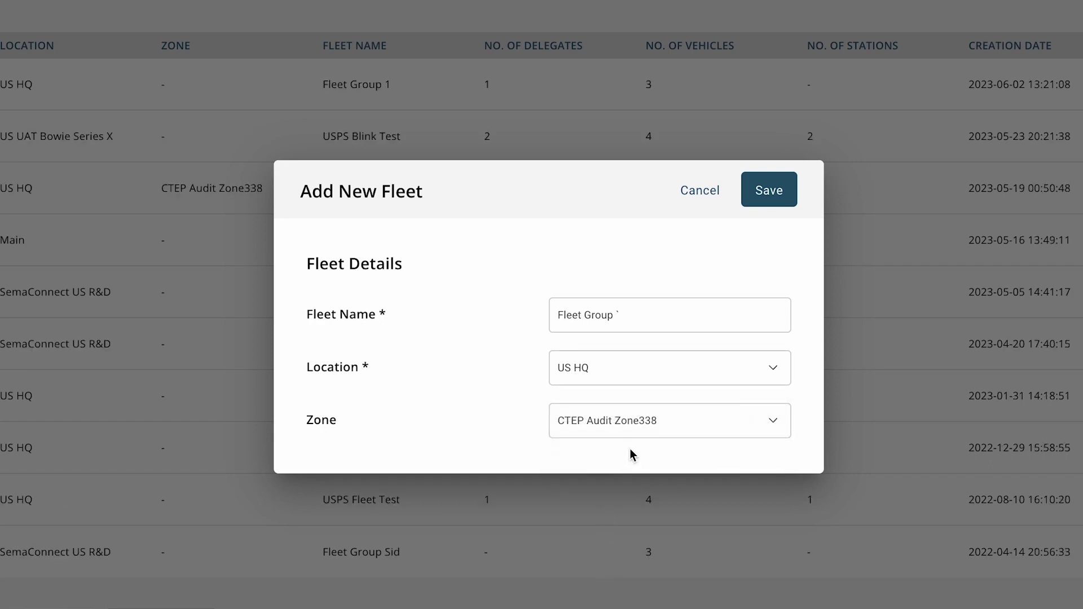
pyautogui.click(767, 202)
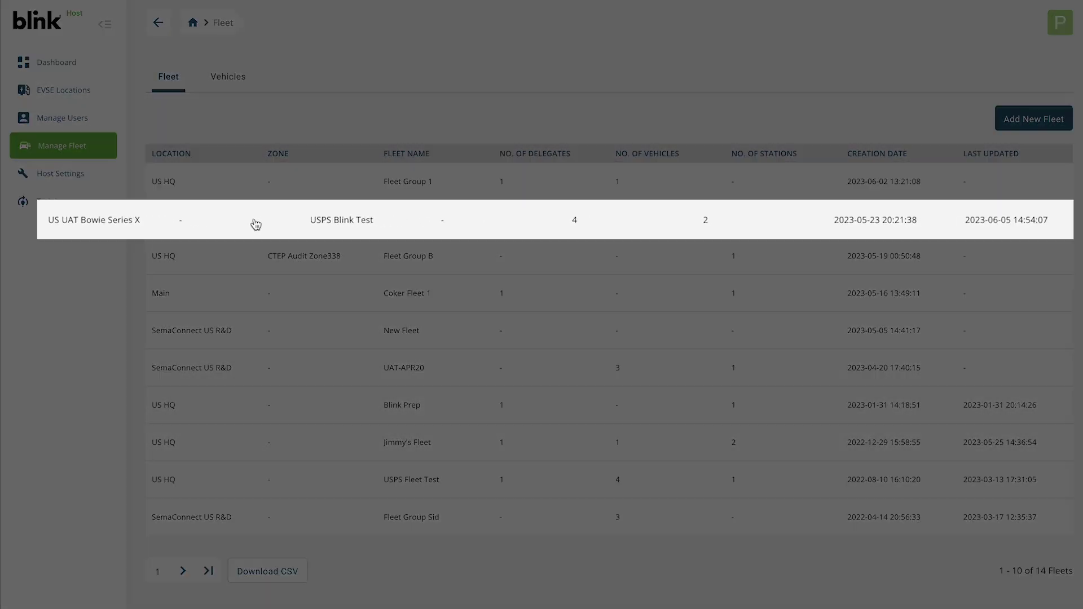
# Open the USPS Blink Test fleet and start an Add New Vehicle form
pyautogui.click(256, 224)
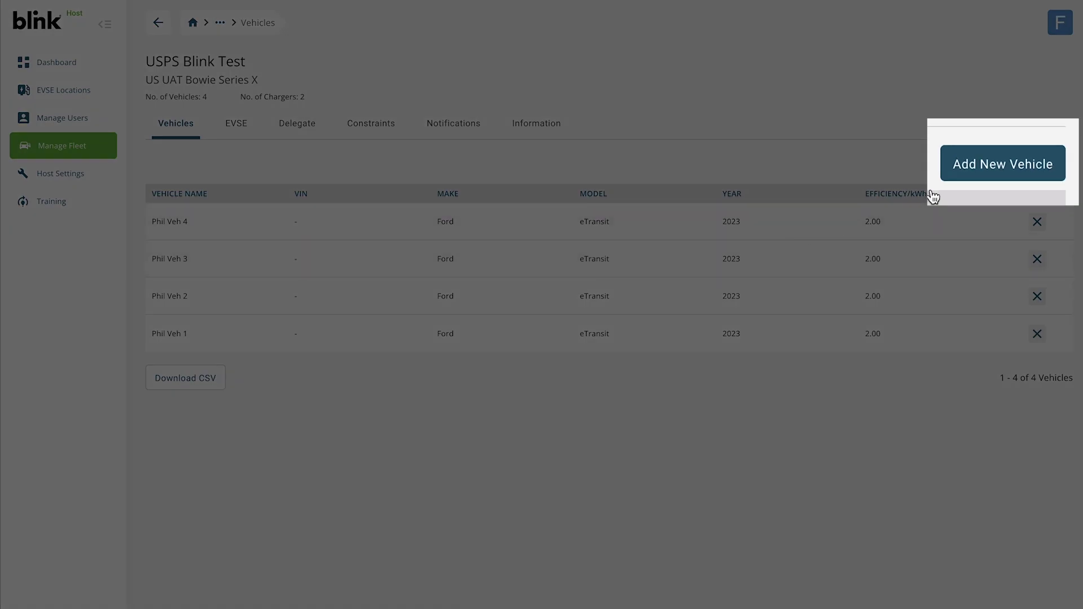
pyautogui.click(1021, 169)
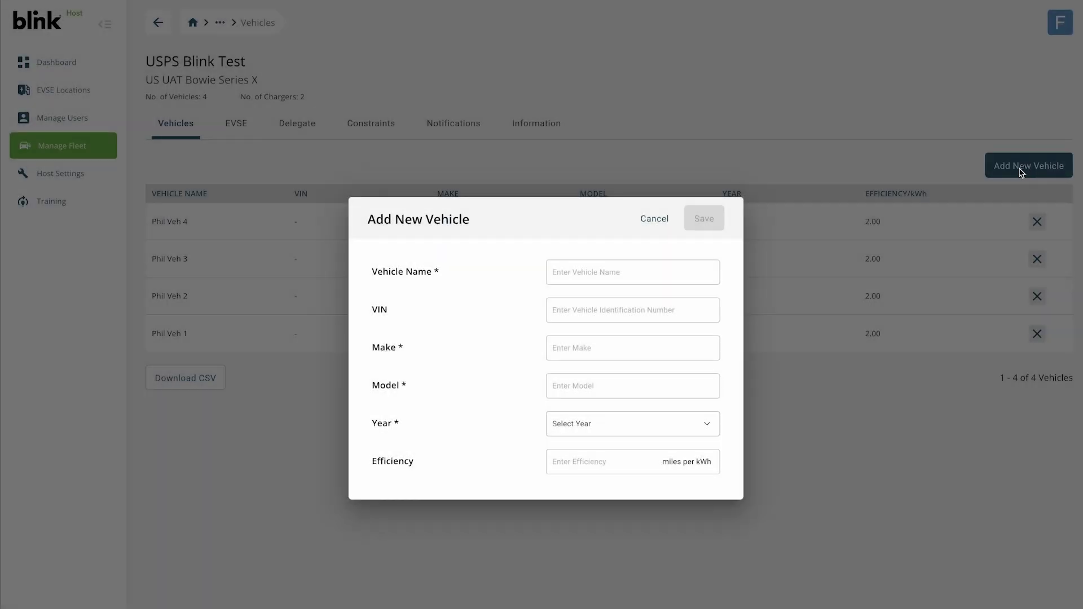
# Save Vehicle 5 with its VIN: a 2023 Nissan Leaf, efficiency 2.0
pyautogui.click(647, 263)
pyautogui.write('Vehicle 5')
pyautogui.press('Tab')
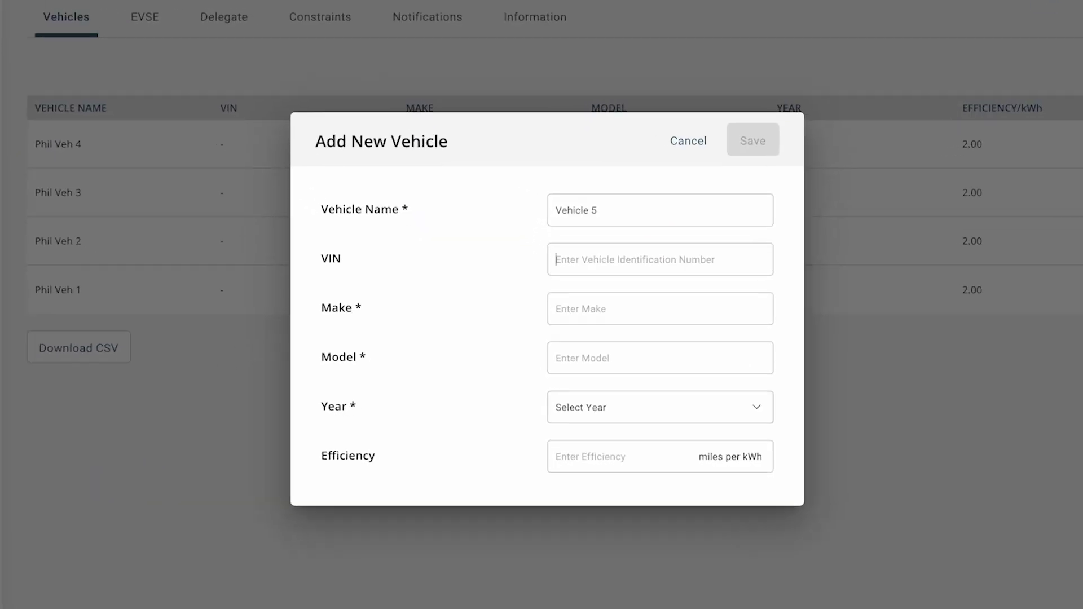
pyautogui.write('3MZBM1U77GM297637')
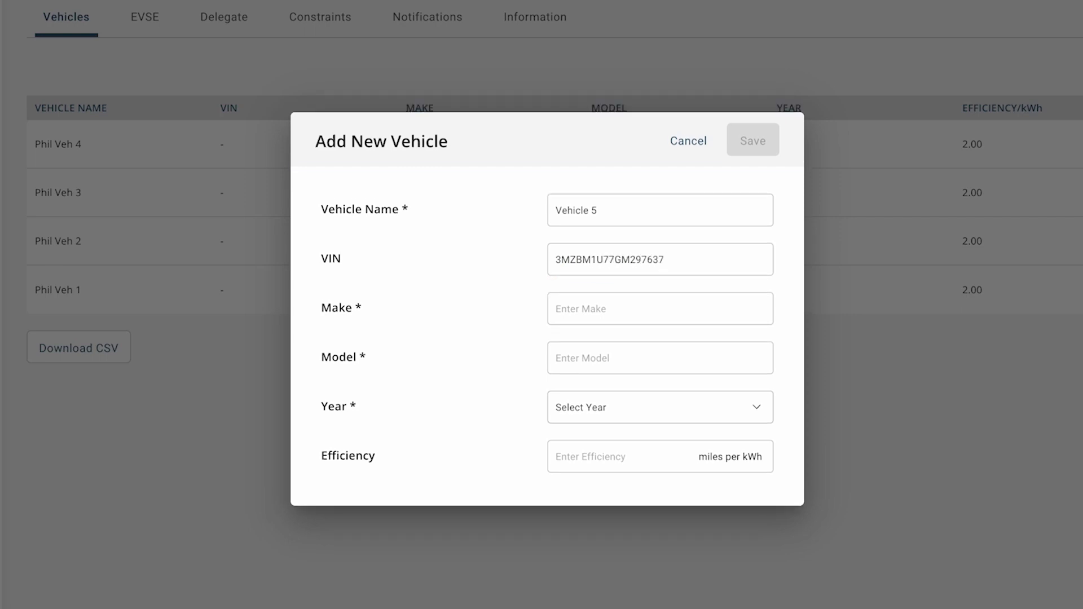
pyautogui.press('Tab')
pyautogui.write('Nissan')
pyautogui.press('Tab')
pyautogui.write('Leaf')
pyautogui.click(628, 411)
pyautogui.click(624, 454)
pyautogui.write('2.0')
pyautogui.click(750, 141)
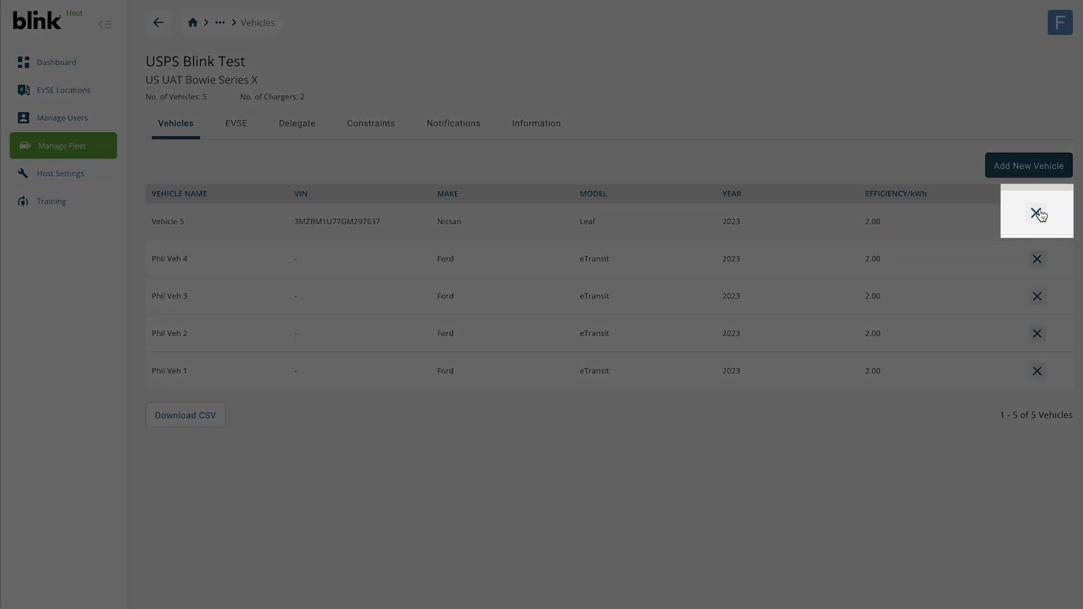
# Delete Vehicle 5, leaving the four Ford eTransit vehicles
pyautogui.click(1039, 214)
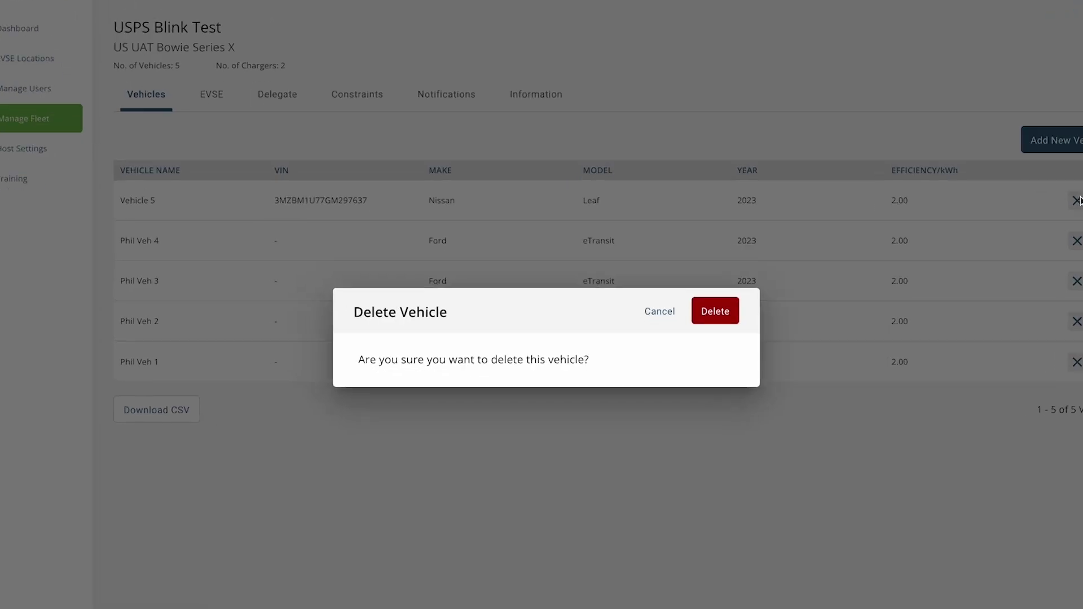
pyautogui.click(744, 281)
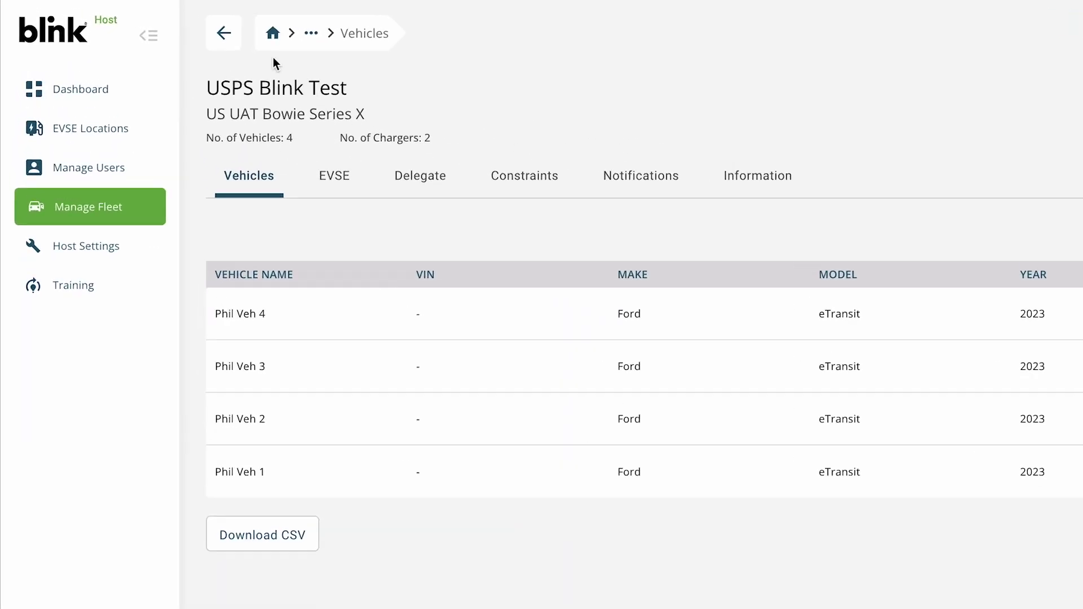
pyautogui.click(221, 41)
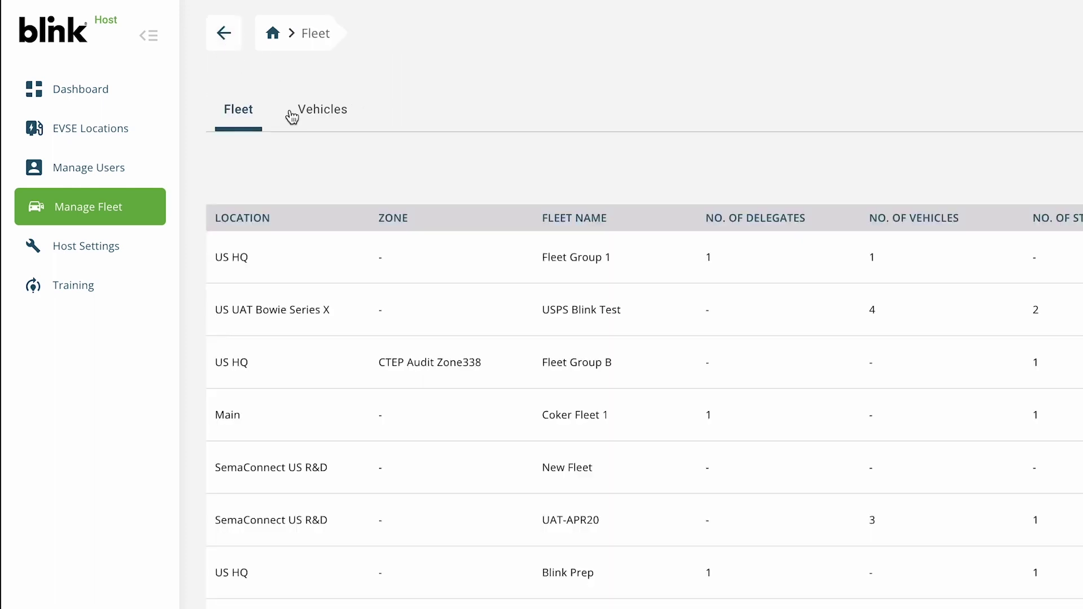
pyautogui.click(334, 116)
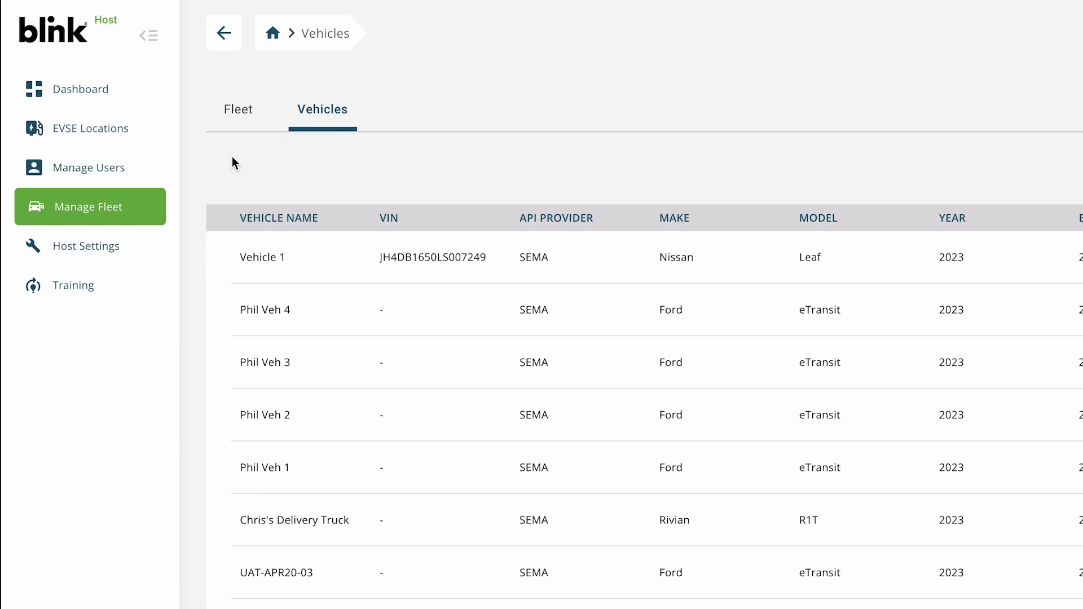
pyautogui.click(139, 209)
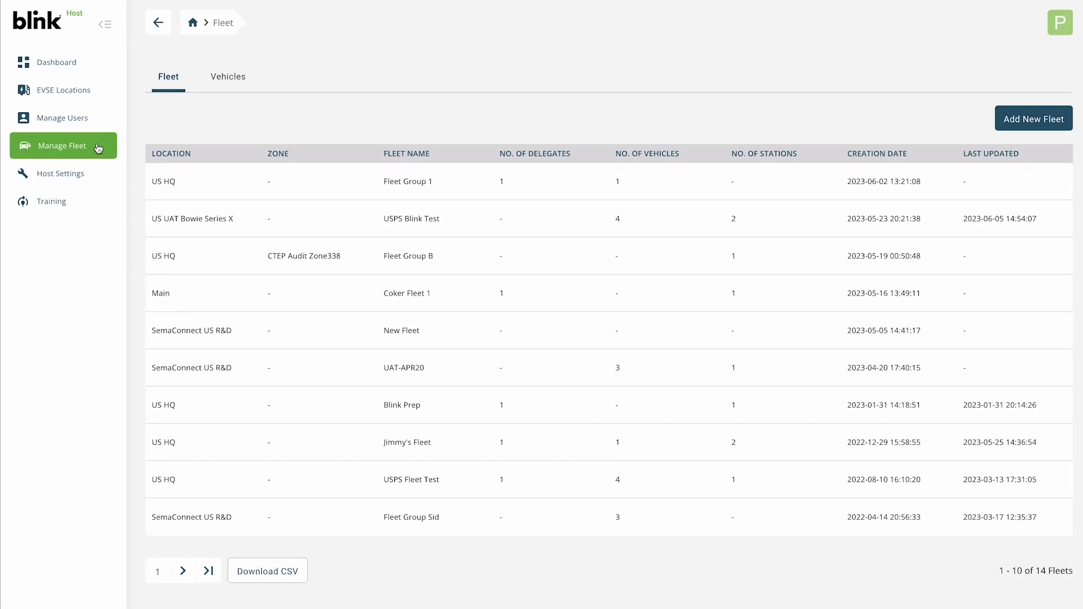
pyautogui.click(380, 301)
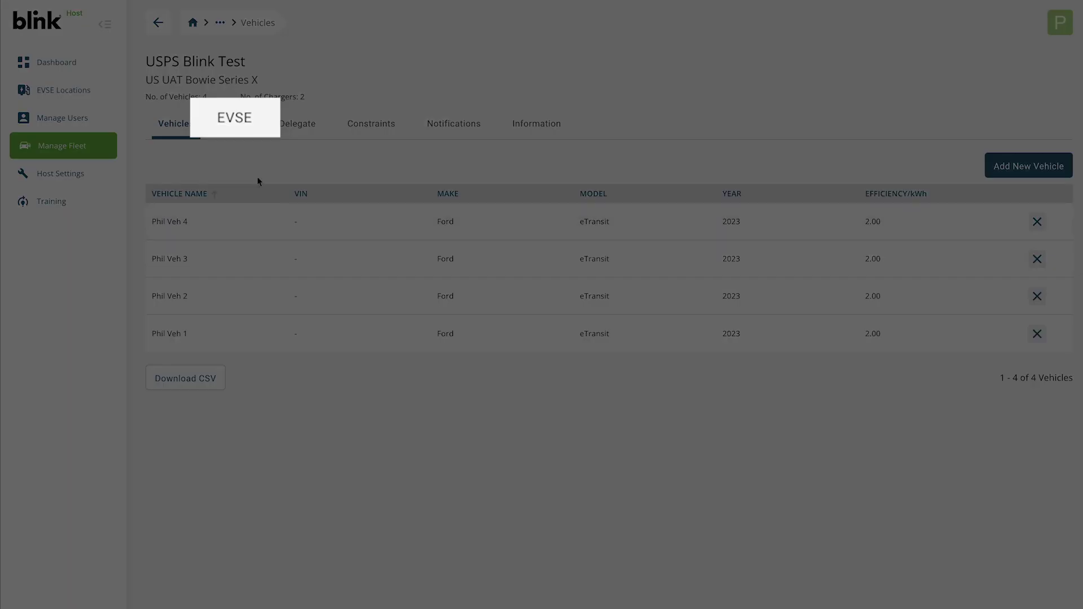
# Show the fleet's EVSE tab listing its 2 stations and auto-authorize settings
pyautogui.click(250, 124)
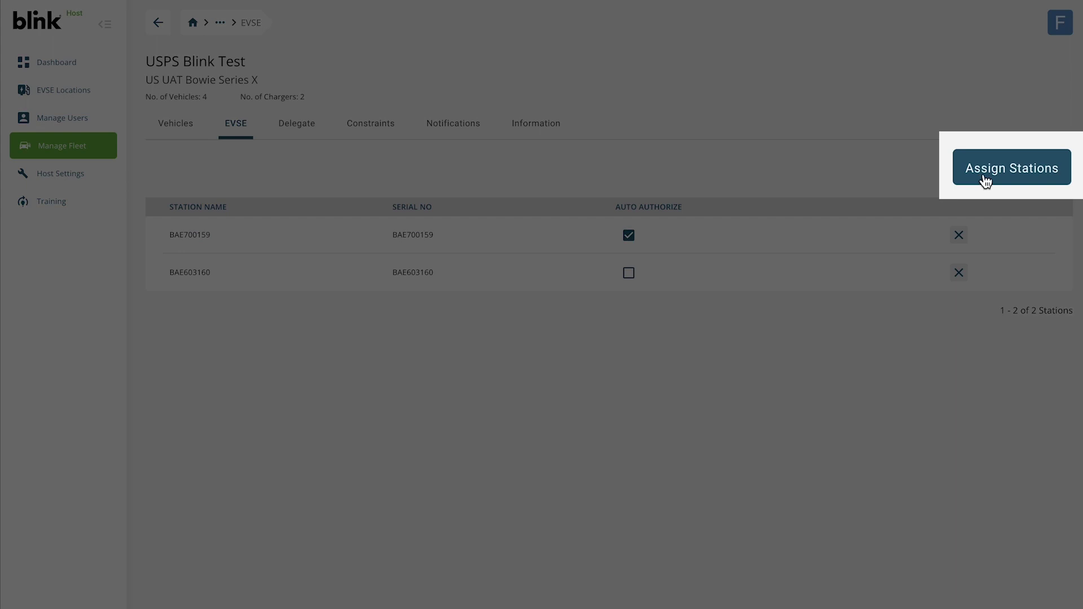
# Assign station BAE901412 (Blink 8) to the fleet, giving it 3 chargers
pyautogui.click(1000, 178)
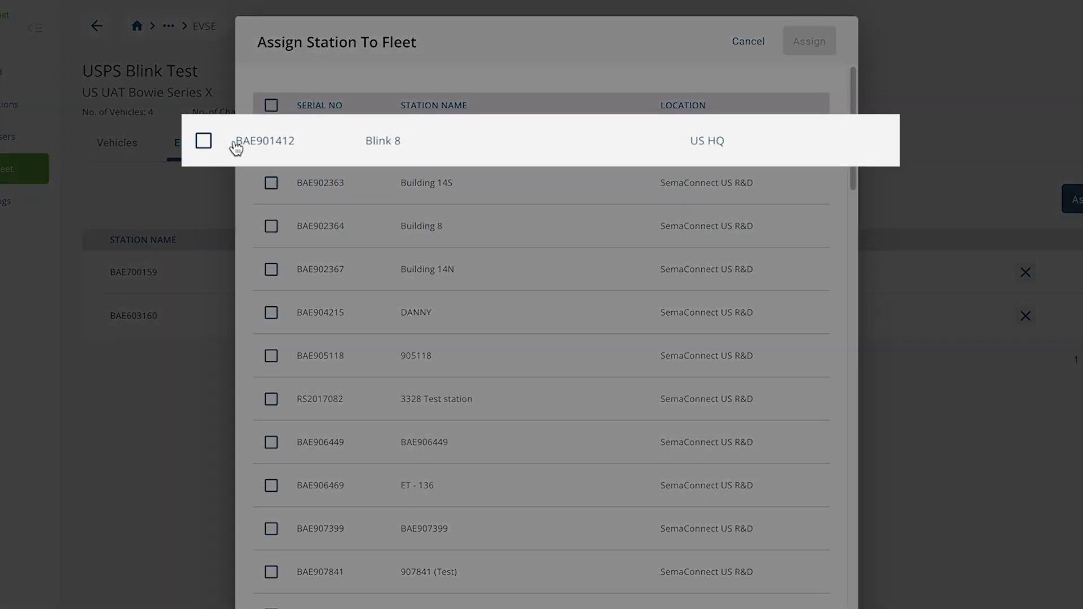
pyautogui.click(308, 121)
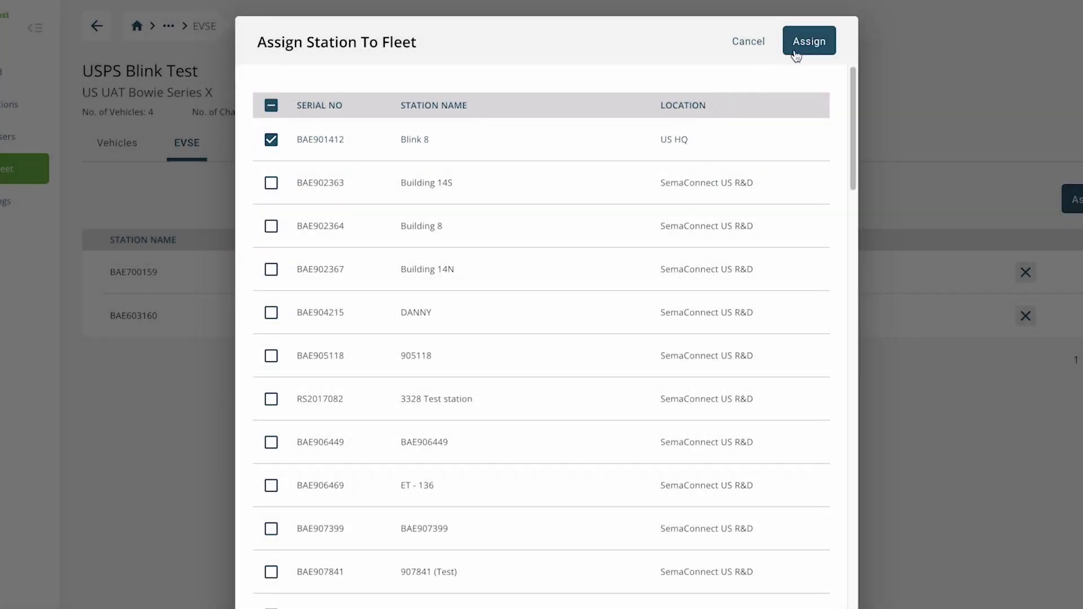
pyautogui.click(797, 49)
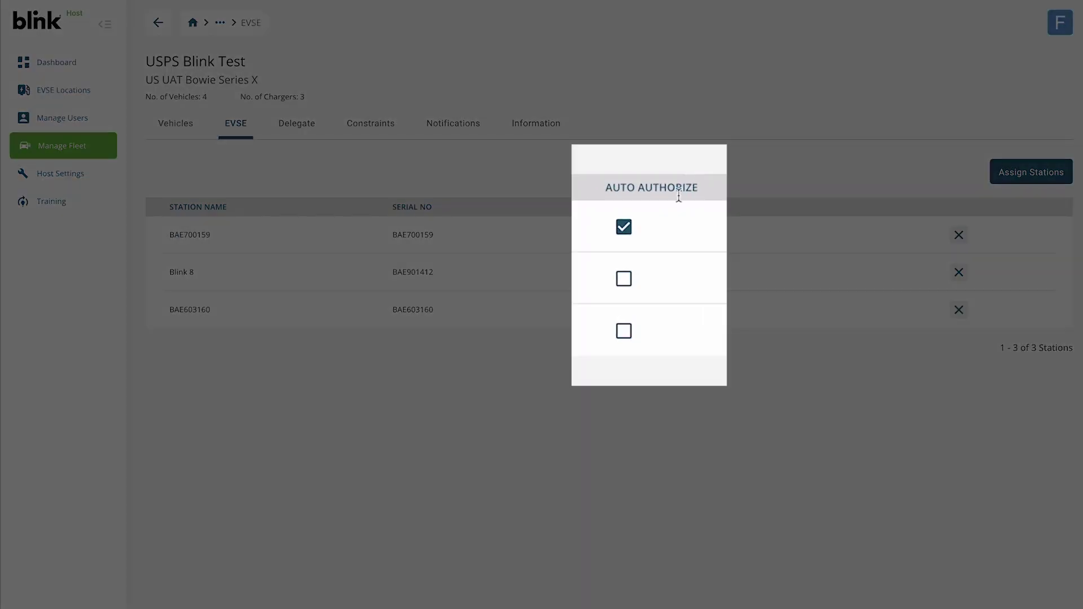
# Enable auto-authorize on Blink 8, then unassign Blink 8, leaving 2 chargers
pyautogui.click(630, 283)
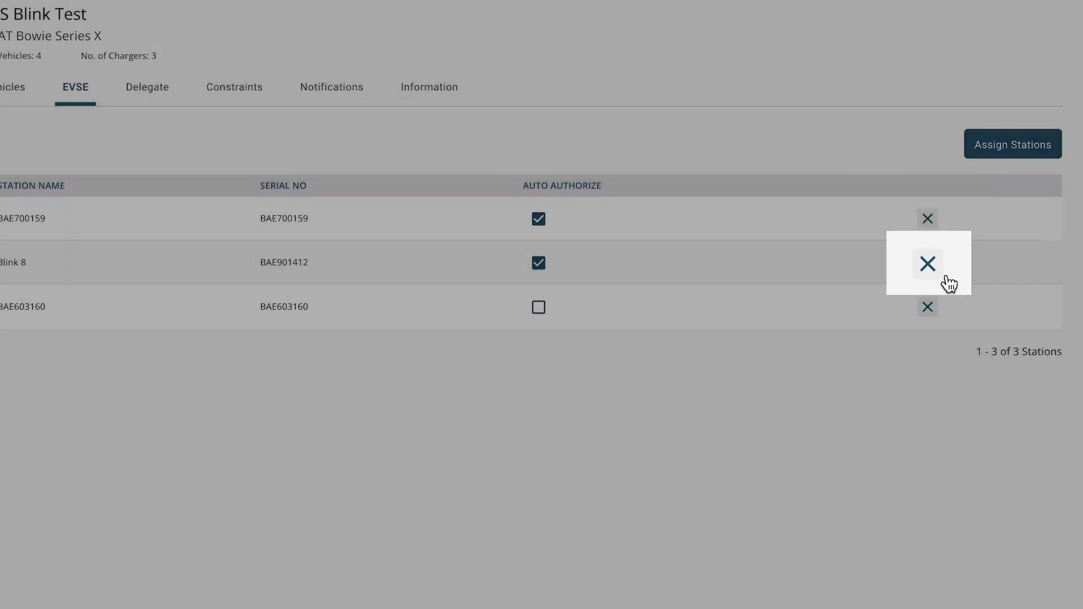
pyautogui.click(930, 263)
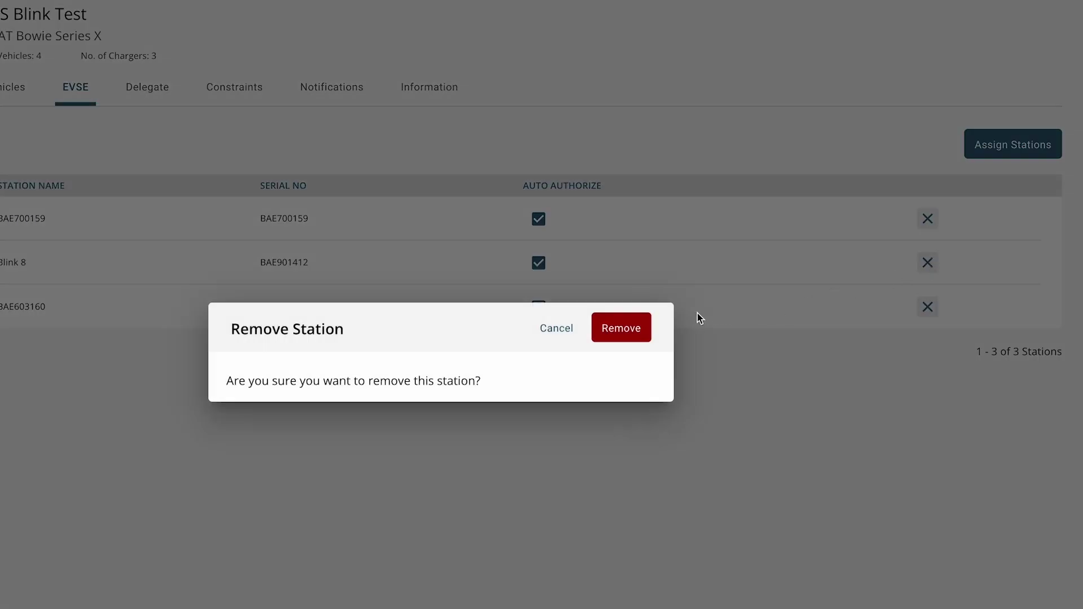
pyautogui.click(634, 327)
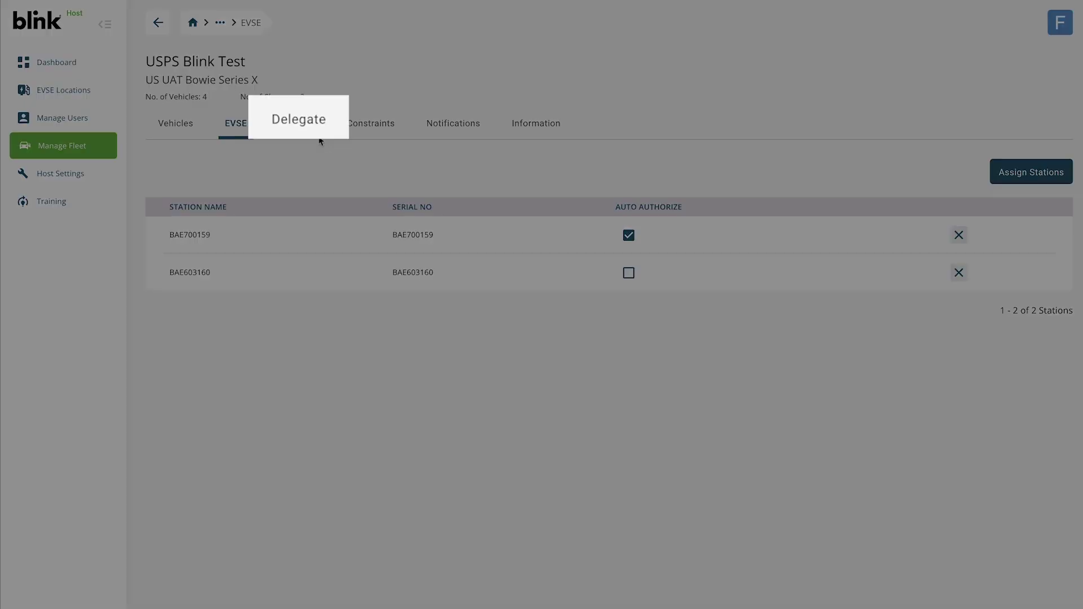
pyautogui.click(299, 123)
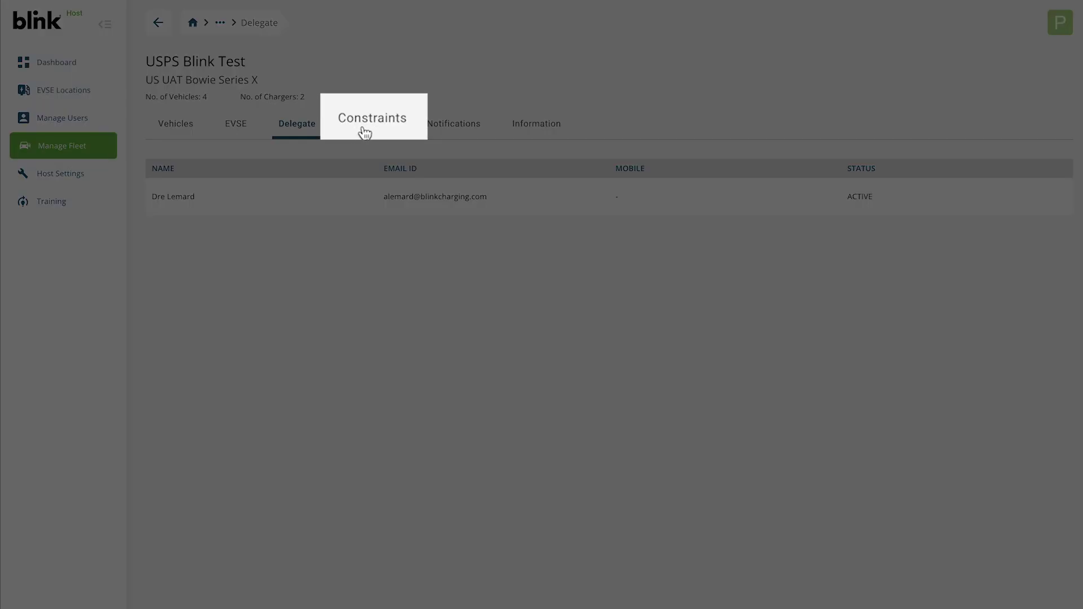
# Show the Constraints tab: 3kWh minimum, 10kWh maximum, 20kWh target, and the schedule
pyautogui.click(379, 124)
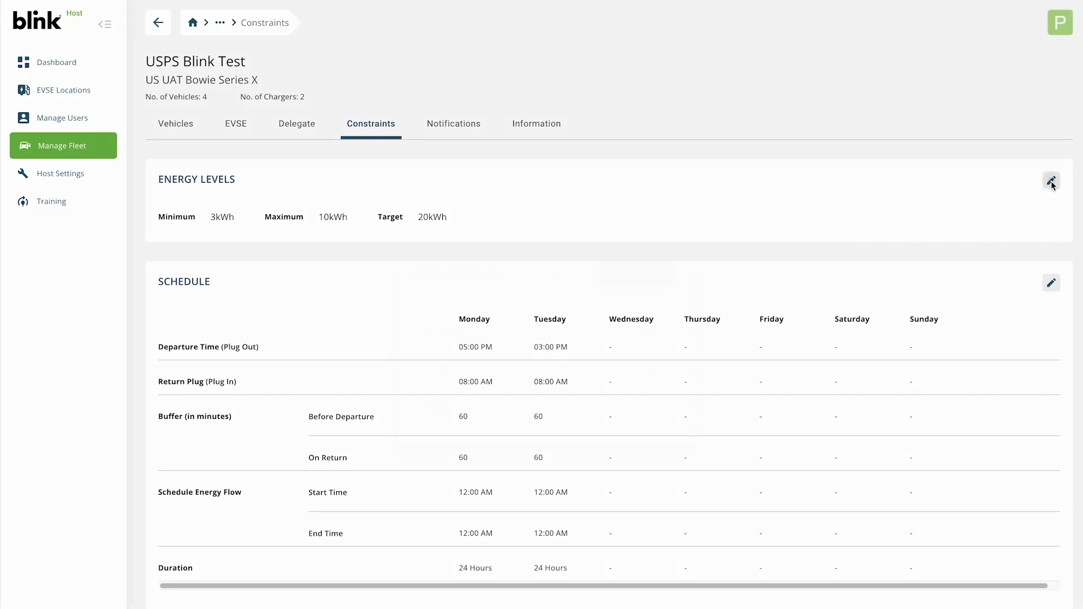
# Change the fleet's minimum energy level from 3 kWh to 4 kWh and save it
pyautogui.click(1053, 183)
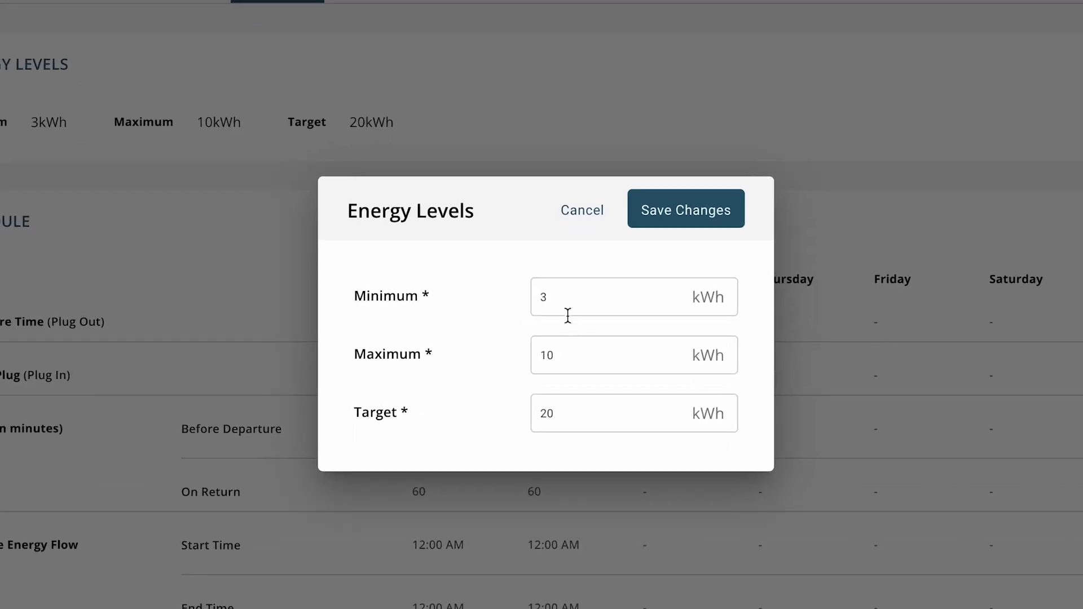
pyautogui.click(564, 307)
pyautogui.press('BackSpace')
pyautogui.write('4')
pyautogui.click(686, 211)
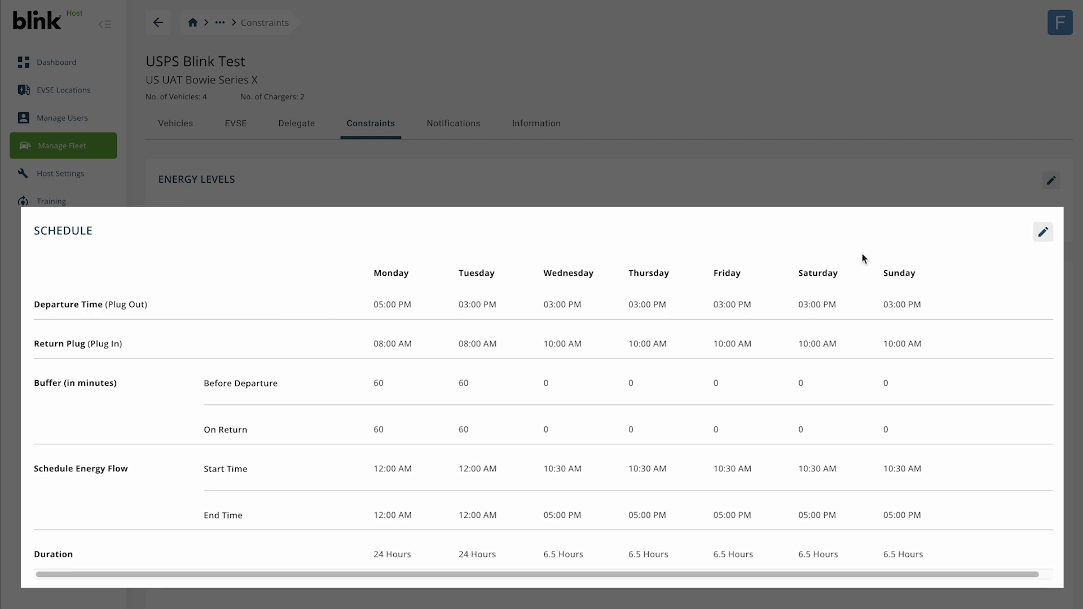
# Enable Monday in the schedule with an 08:00 AM departure and 06:00 PM return
pyautogui.click(1043, 232)
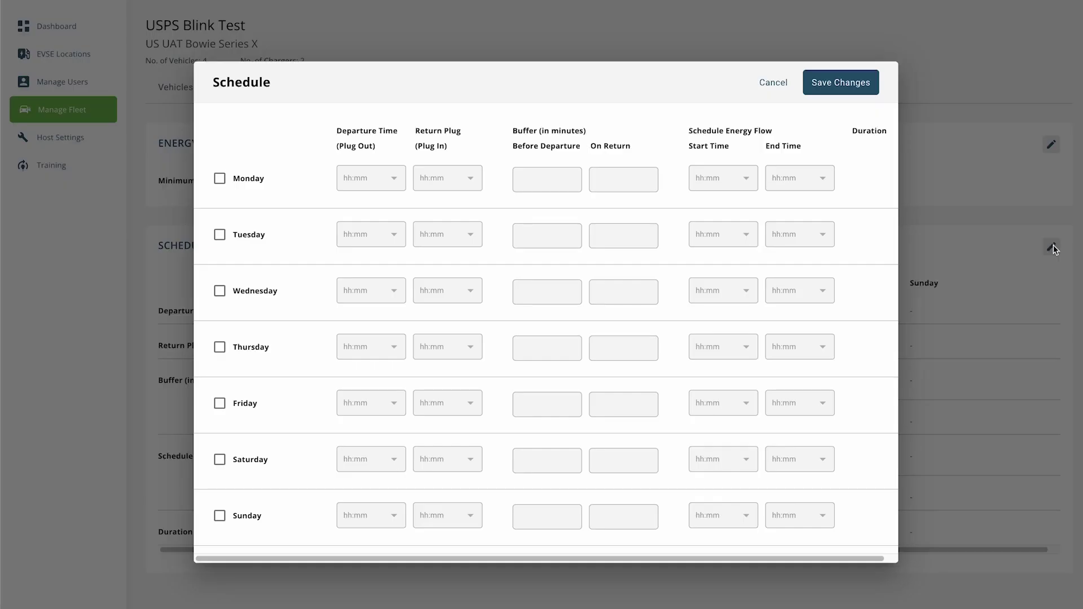
pyautogui.click(315, 179)
pyautogui.click(369, 178)
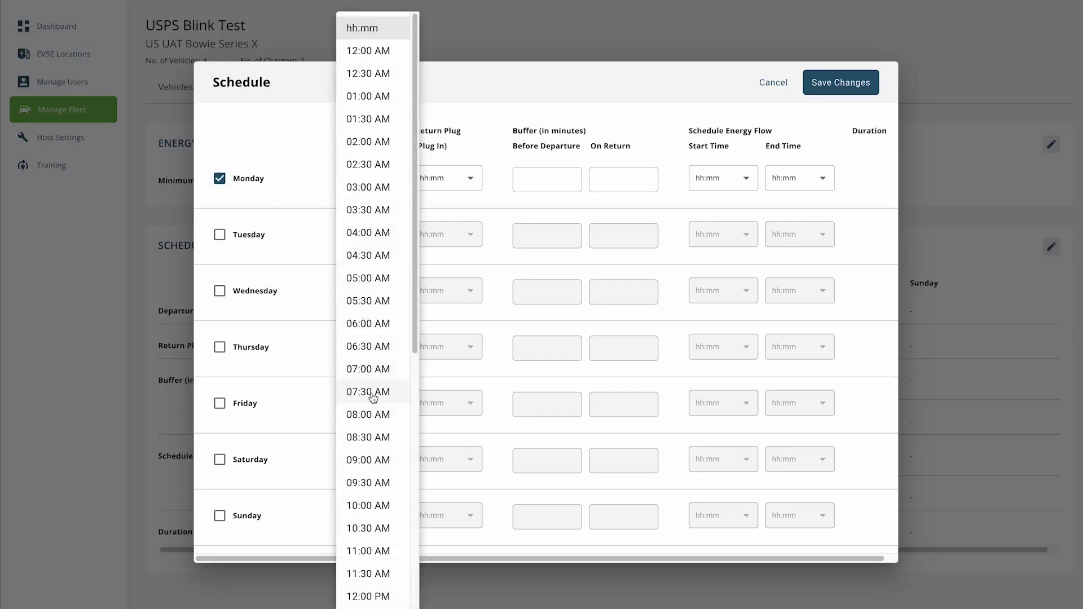
pyautogui.click(364, 414)
pyautogui.click(460, 180)
pyautogui.scroll(-9, 462, 191)
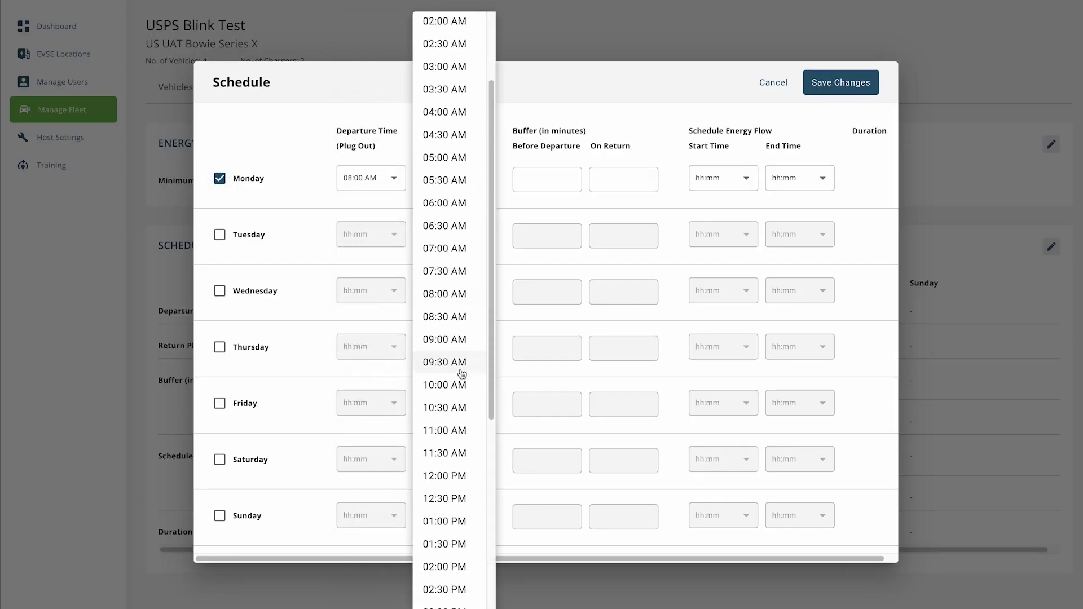
pyautogui.click(442, 367)
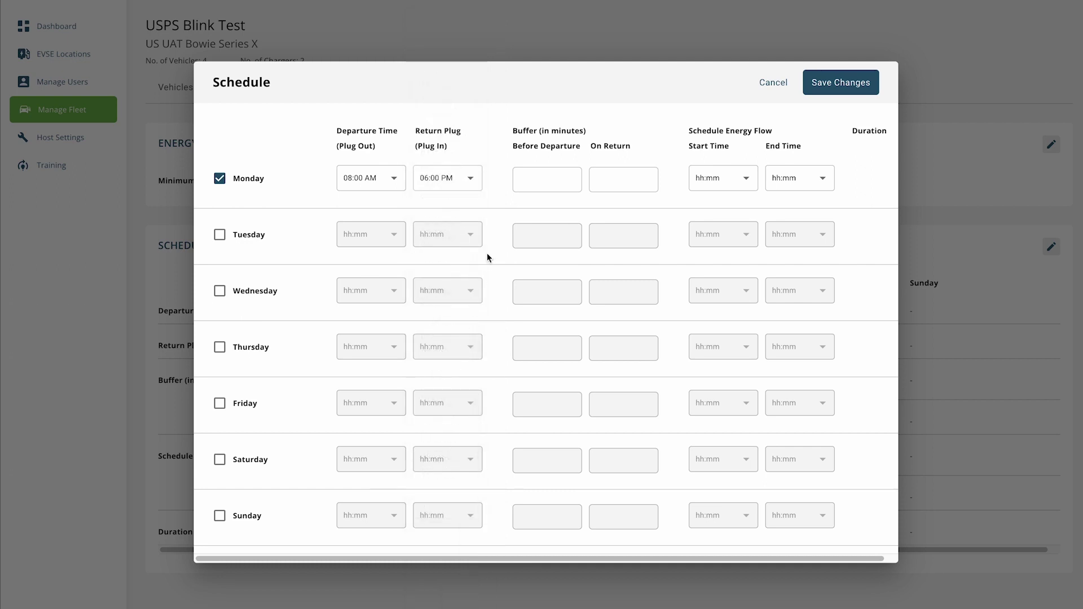
# Give Monday 30-minute buffers and 12:00 PM energy flow start/end, then add Tuesday and Wednesday
pyautogui.click(531, 191)
pyautogui.write('30')
pyautogui.click(621, 179)
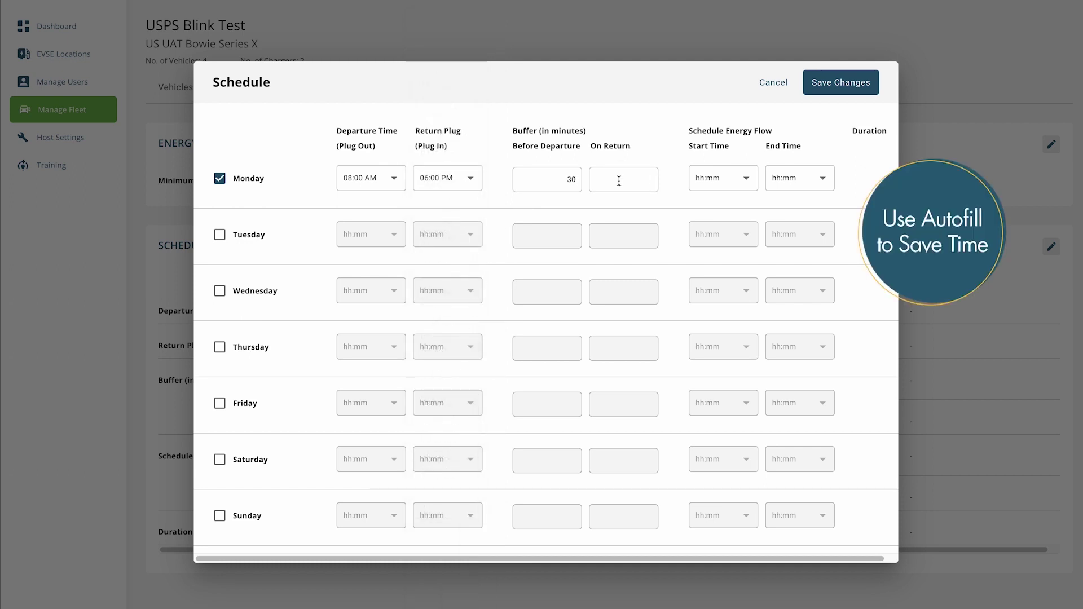
pyautogui.write('30')
pyautogui.click(715, 180)
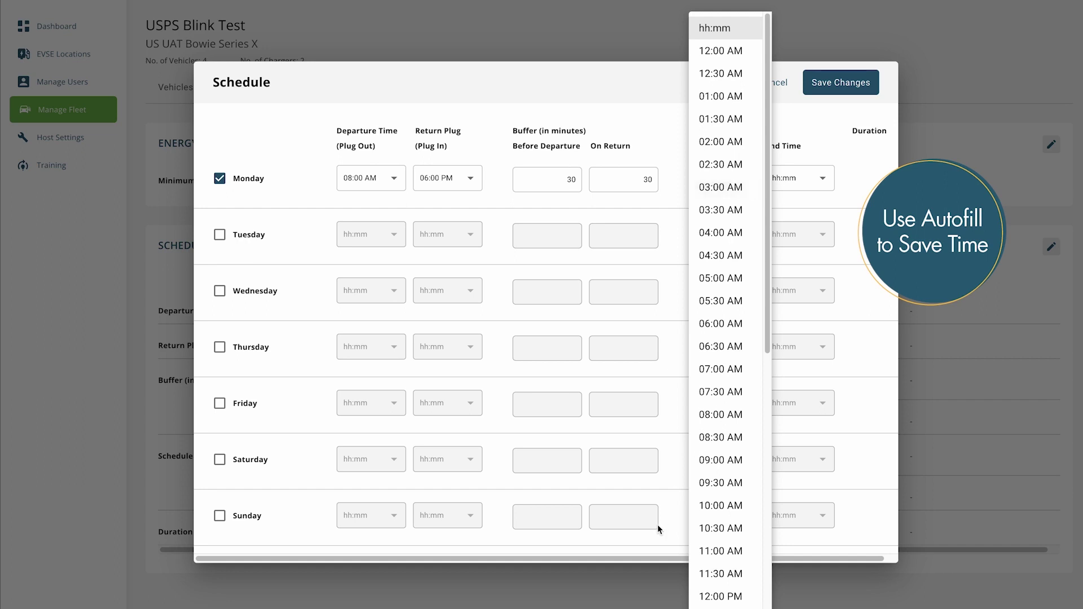
pyautogui.click(723, 596)
pyautogui.click(796, 179)
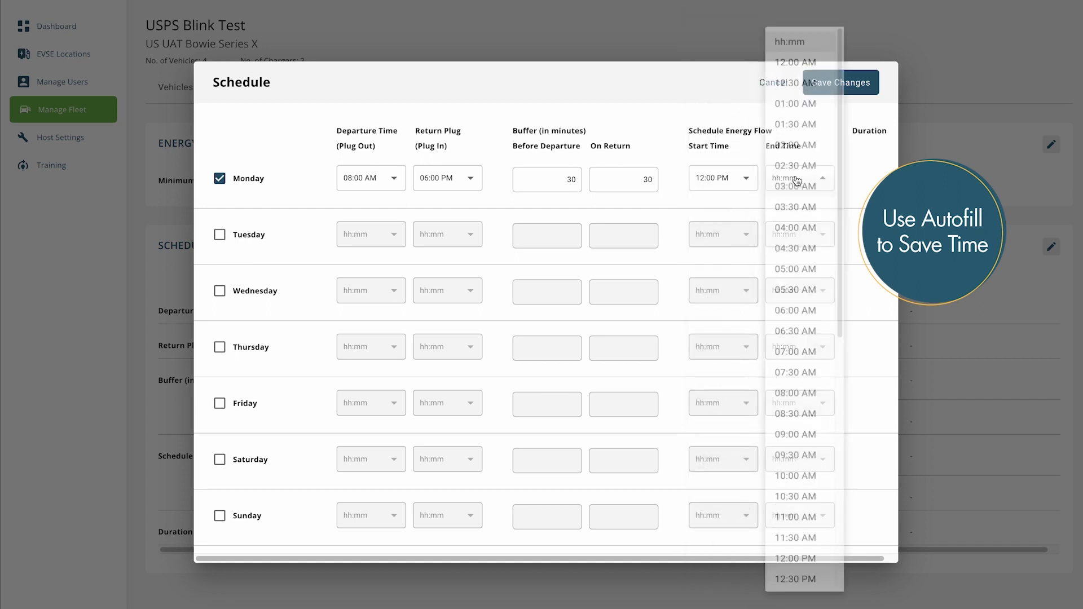
pyautogui.click(817, 596)
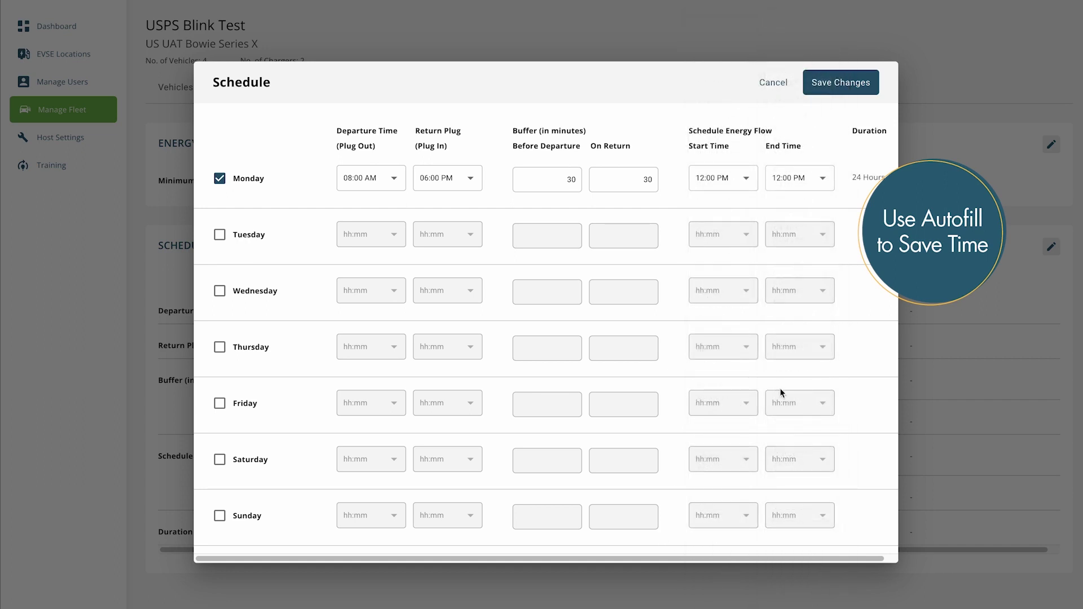
pyautogui.click(221, 236)
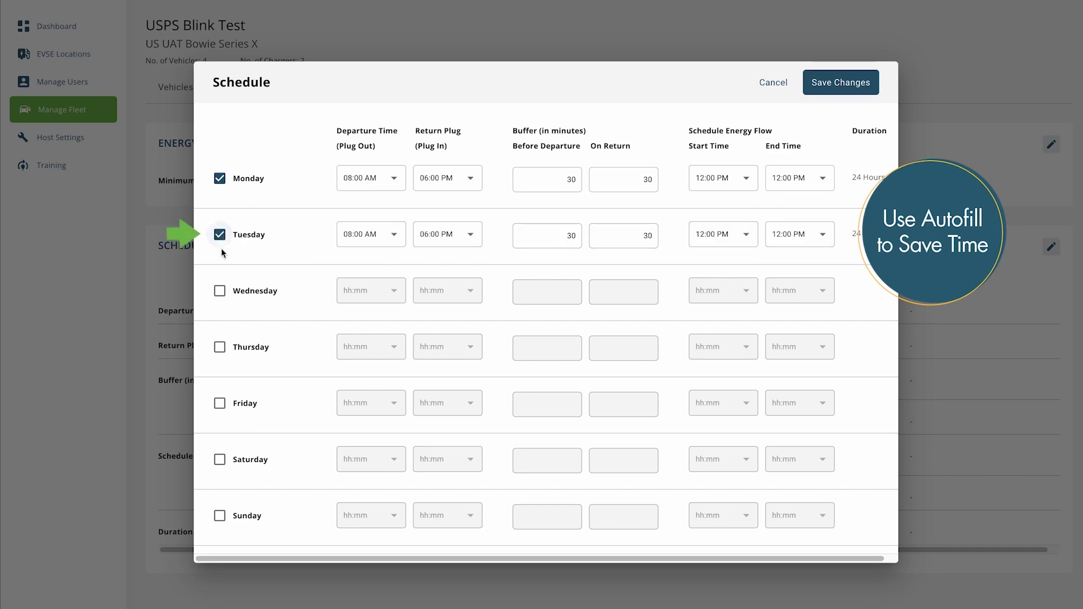
pyautogui.click(220, 294)
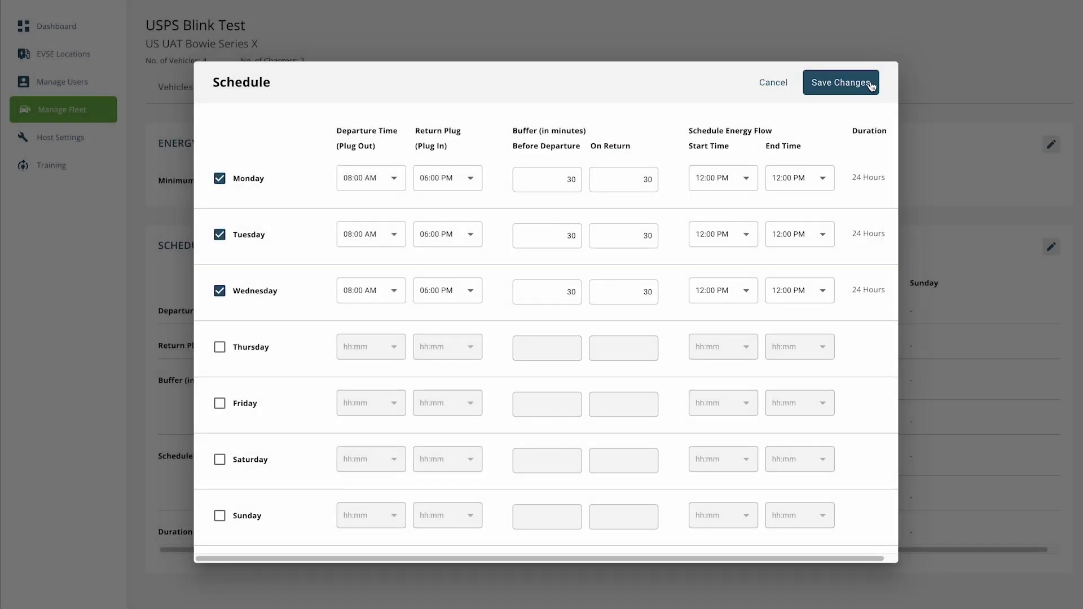
# Save the Monday–Wednesday charging schedule, then view the fleet's notification settings
pyautogui.click(870, 84)
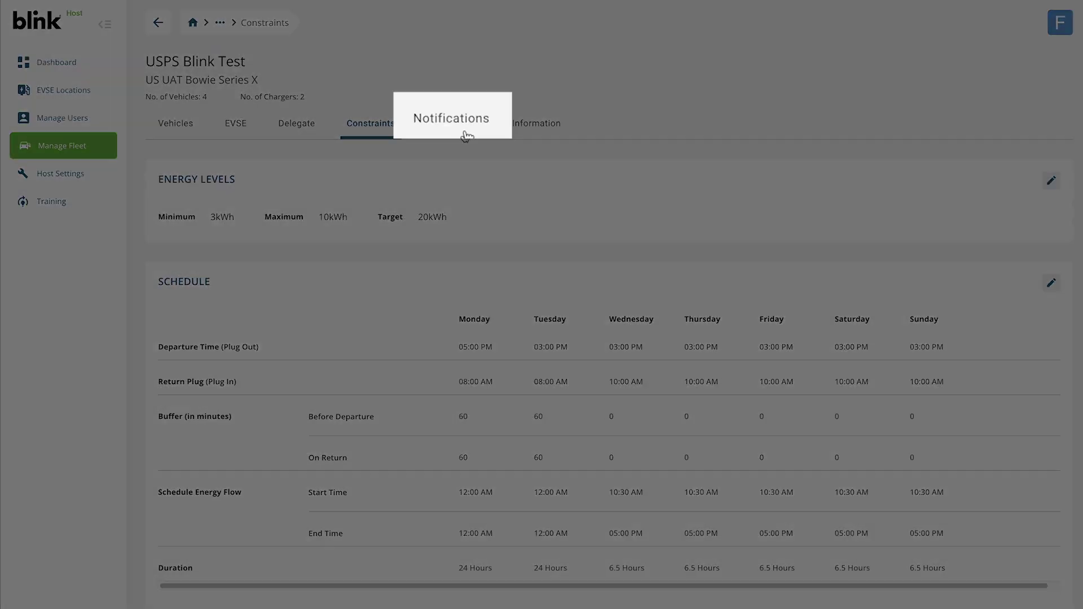
pyautogui.click(454, 124)
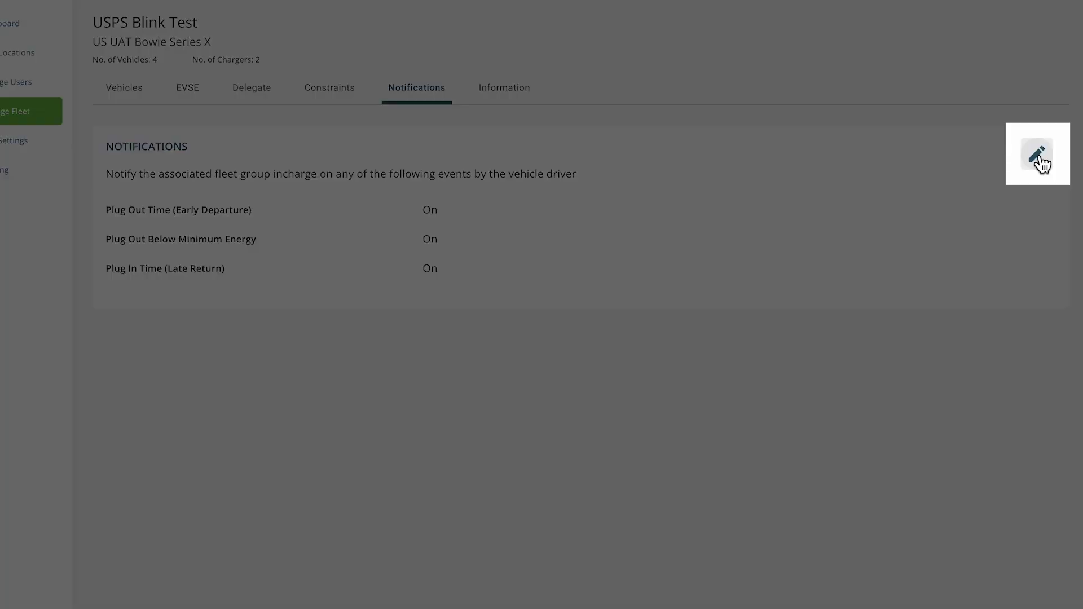
# Set the Plug Out Time (Early Departure) notification to Off and save the notifications
pyautogui.click(1041, 161)
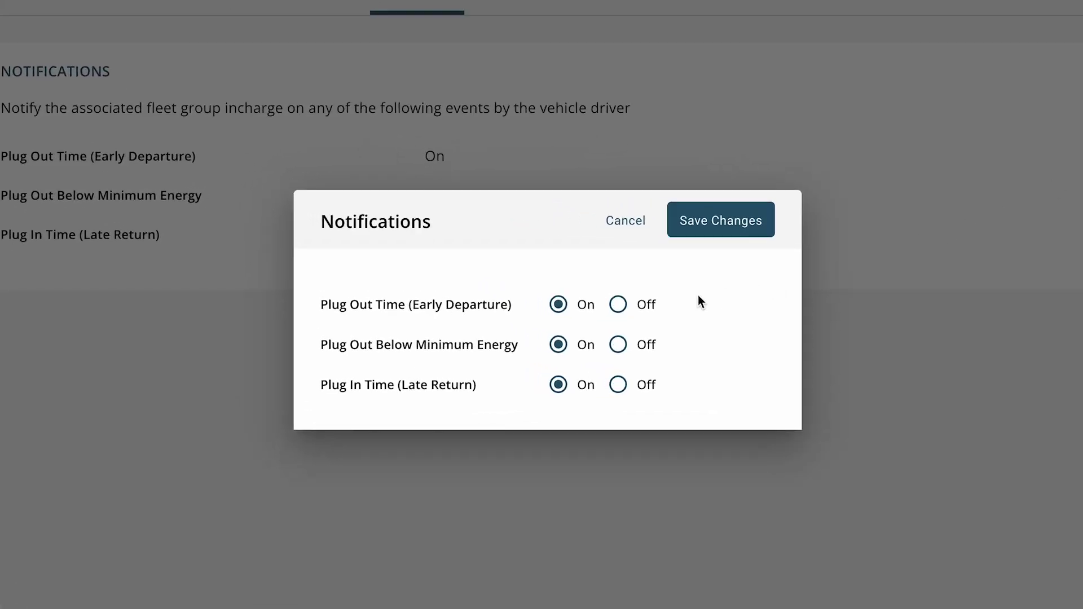
pyautogui.click(618, 305)
pyautogui.click(732, 229)
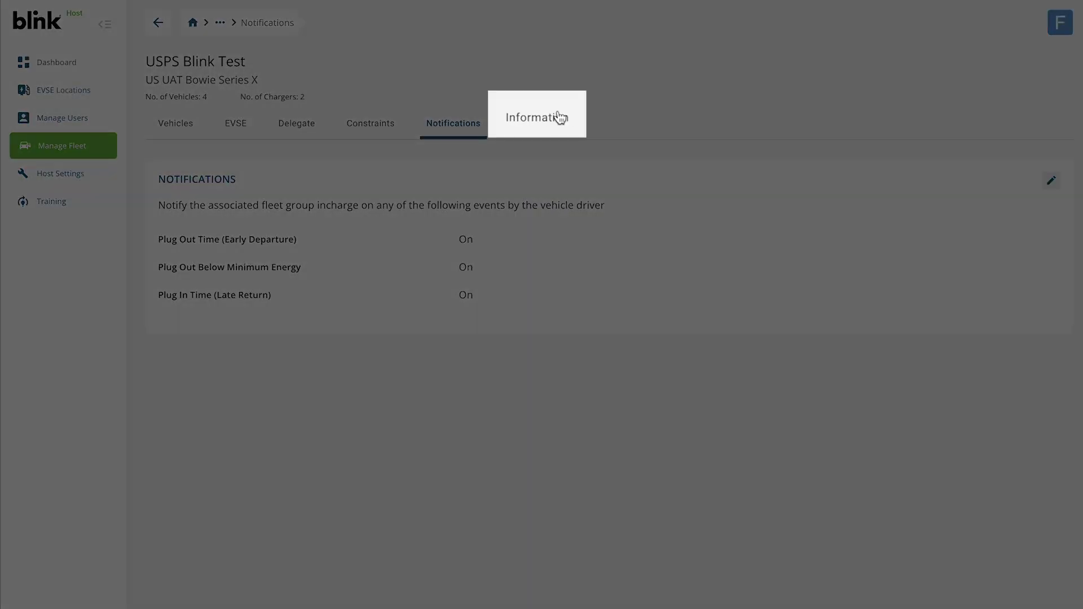
pyautogui.click(559, 118)
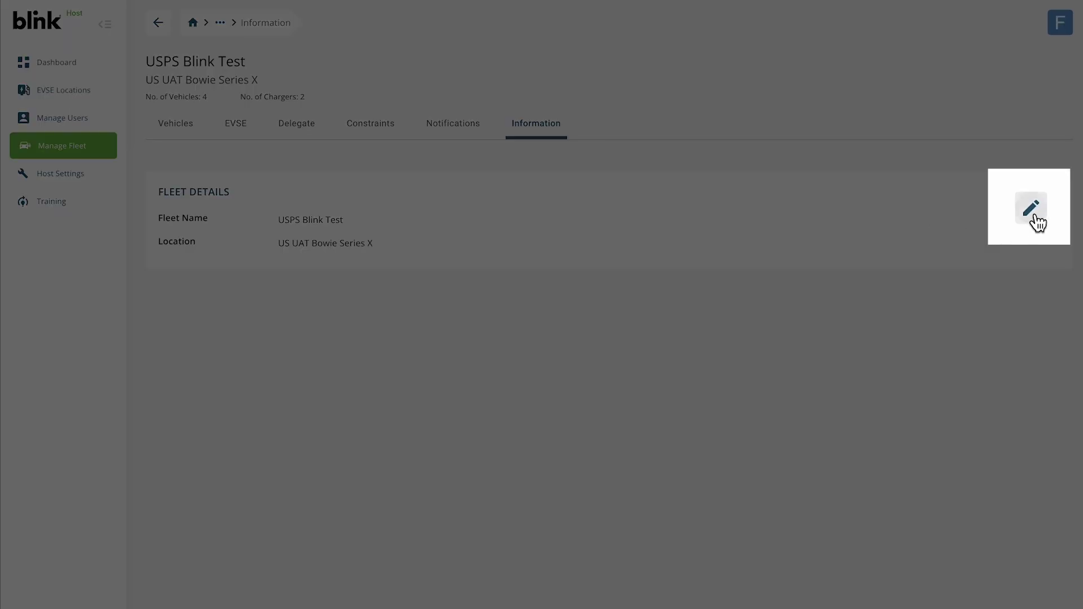
# Re-save the fleet details unchanged as USPS Blink Test at US UAT Bowie Series X
pyautogui.click(1063, 180)
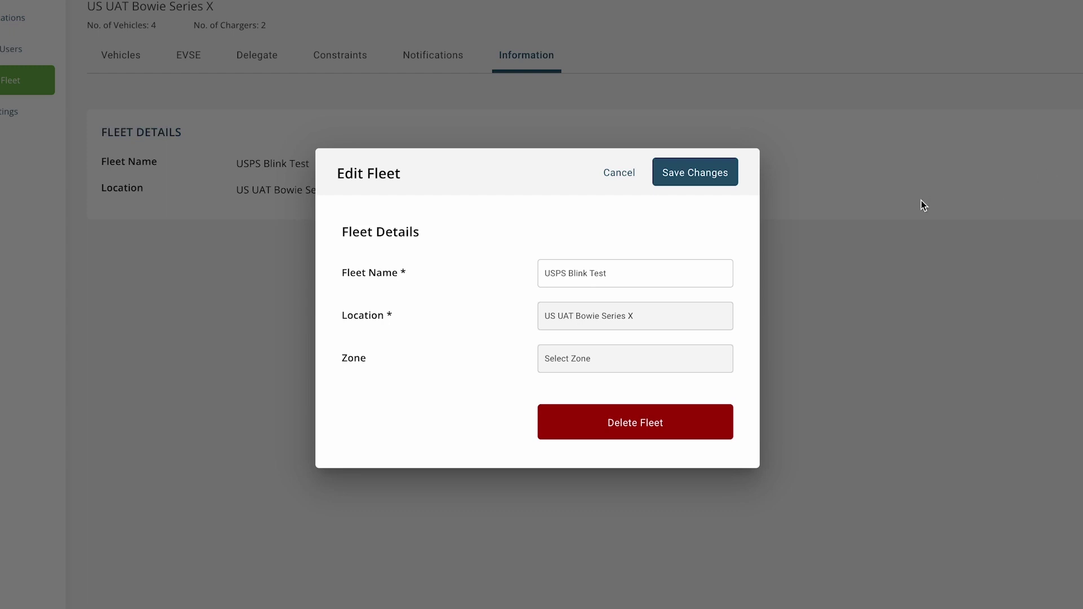
pyautogui.click(682, 173)
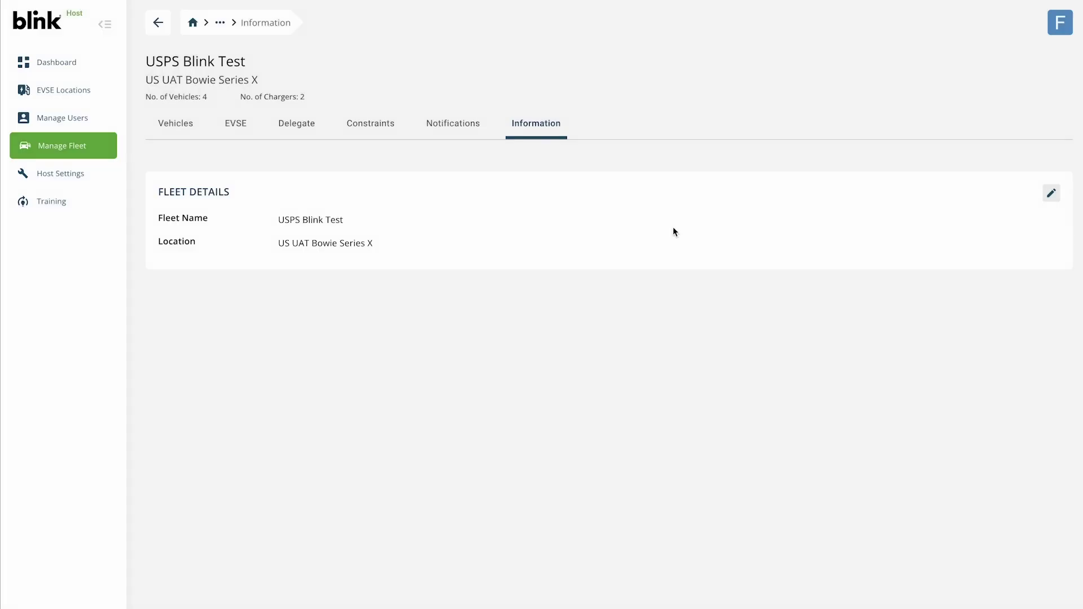